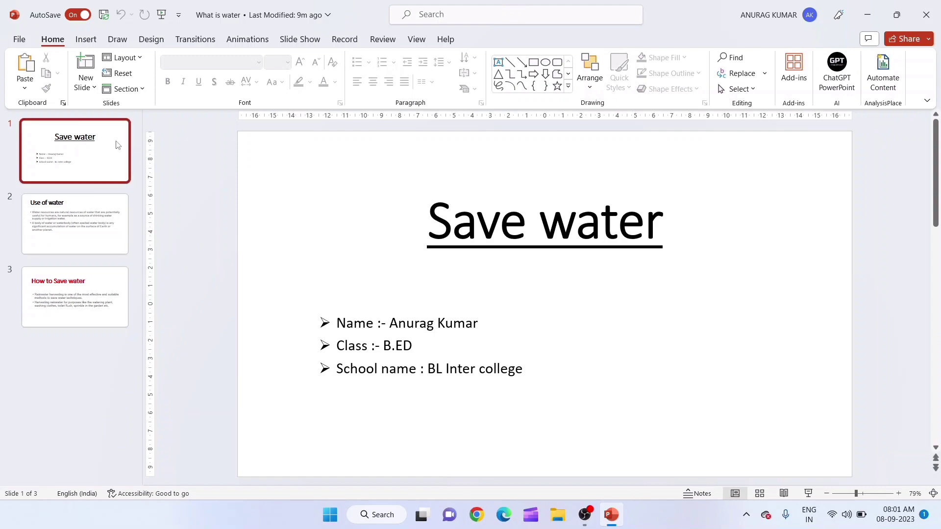
- Preview slide 2, go back to the Save water title slide, and show the Design theme options
click(98, 230)
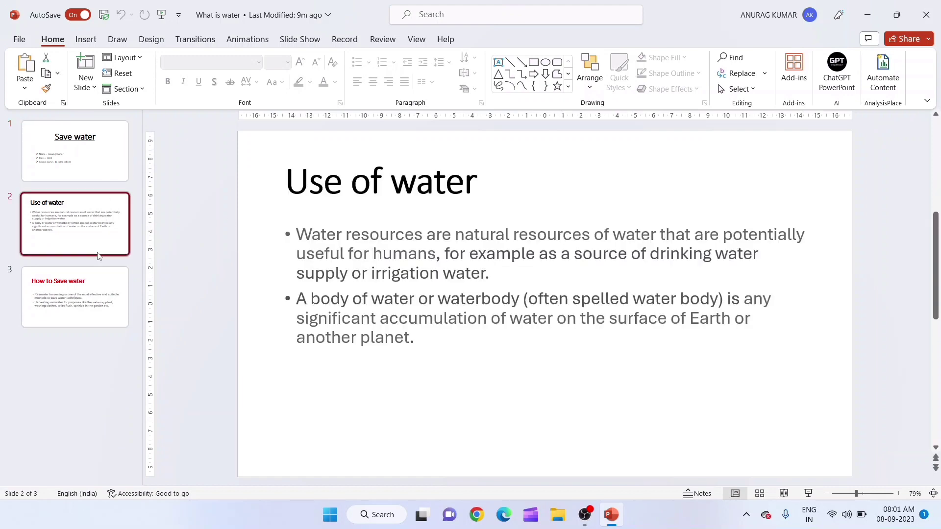
click(93, 173)
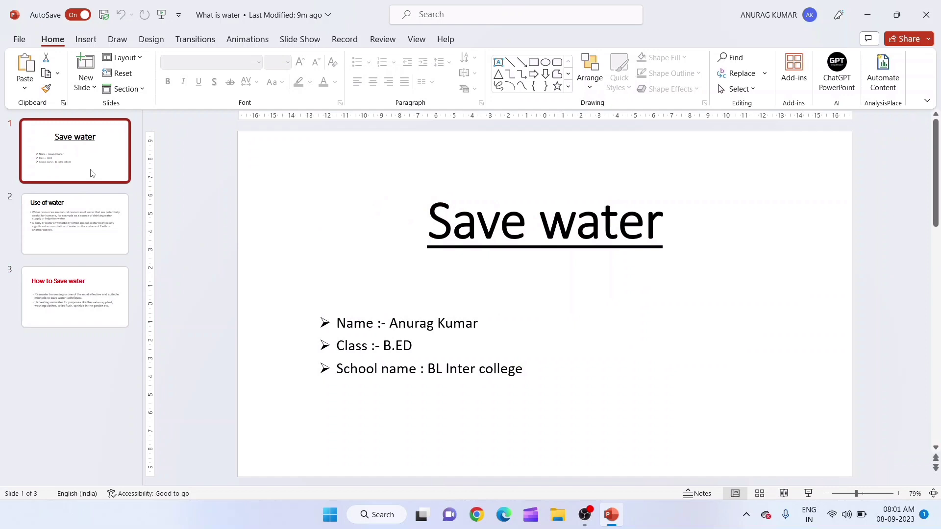
click(149, 44)
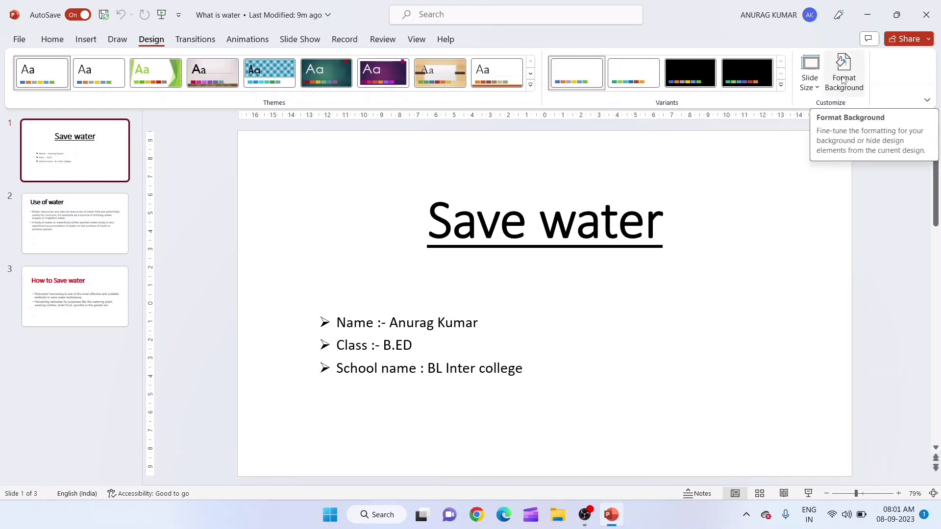
- Fill the title slide background with the 'water drop 19007' picture from Desktop\water
click(844, 80)
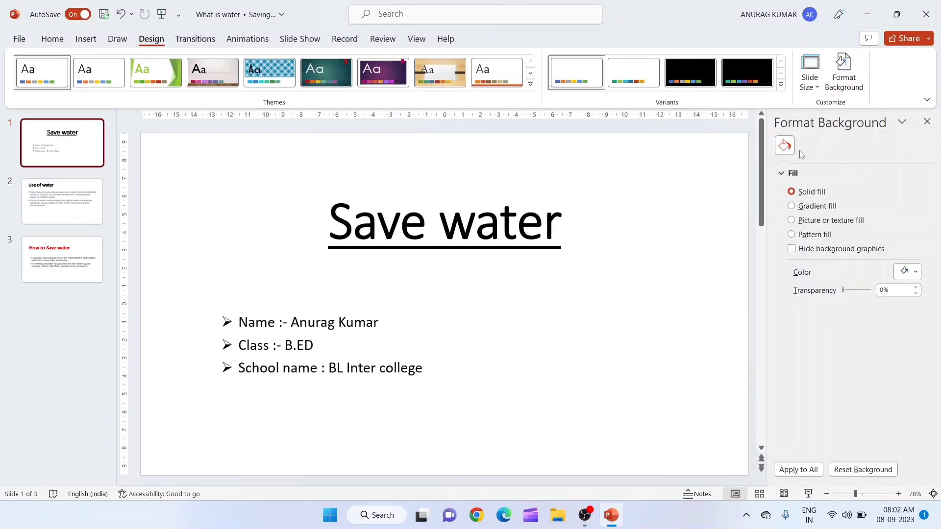
click(792, 221)
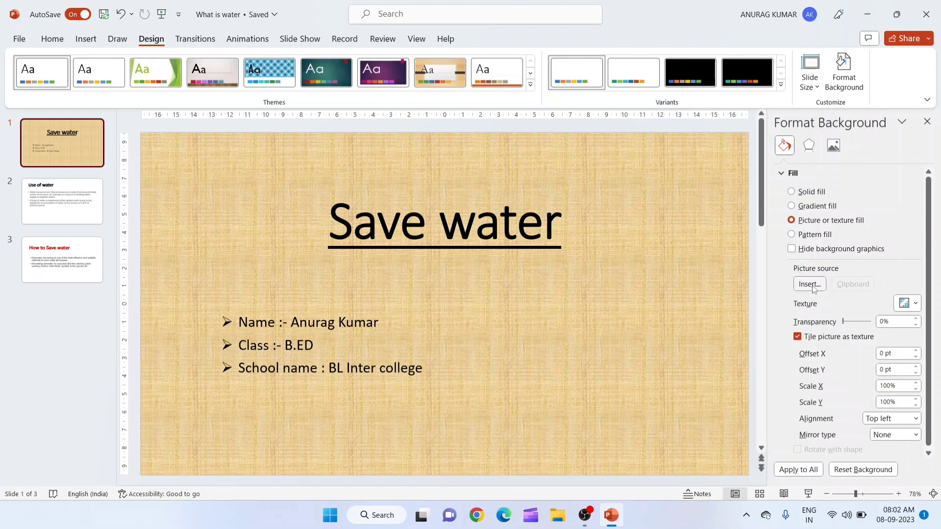
click(817, 285)
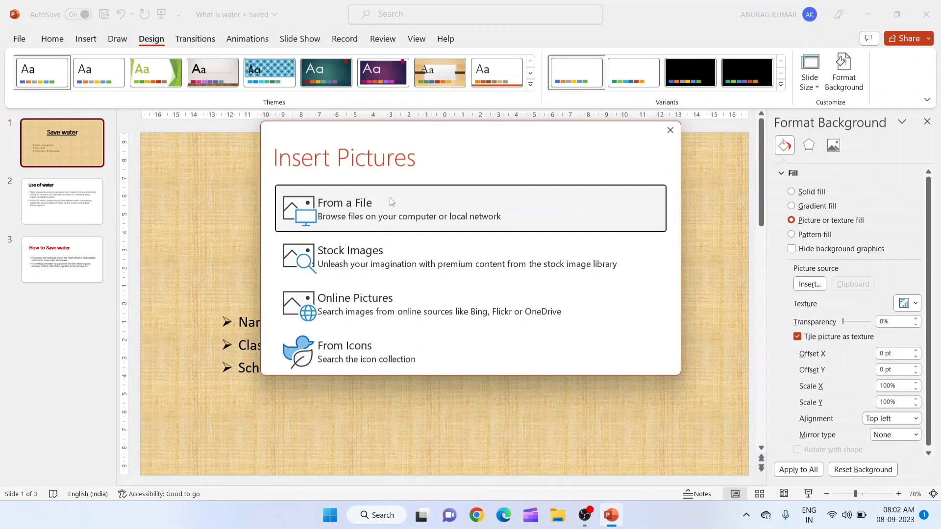
click(376, 207)
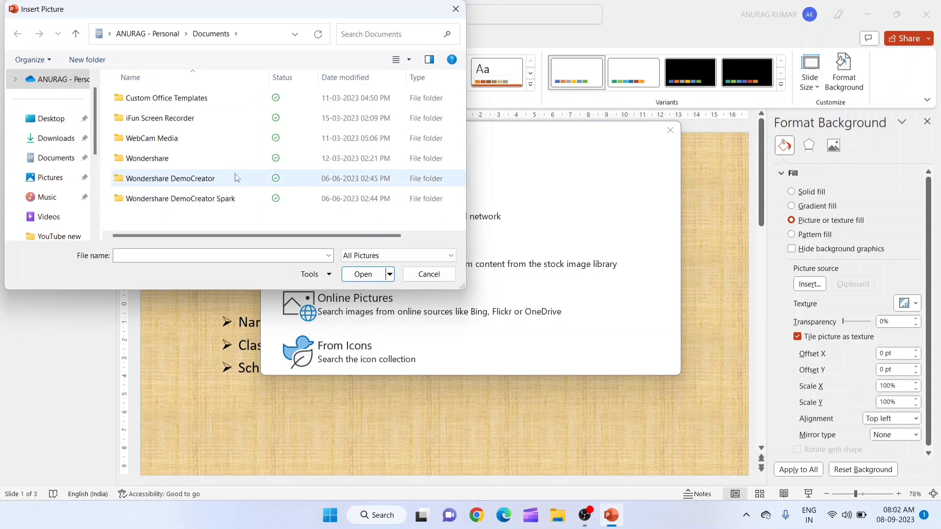
click(51, 118)
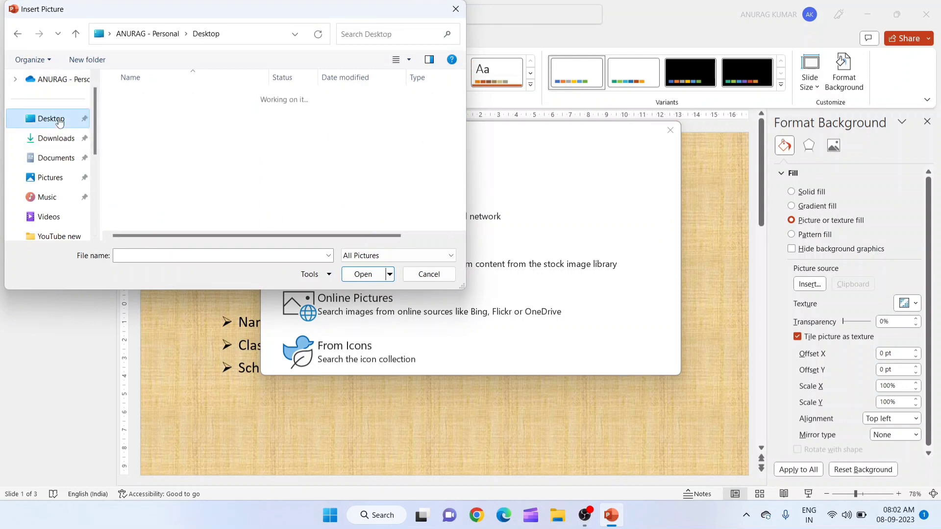
double_click(145, 138)
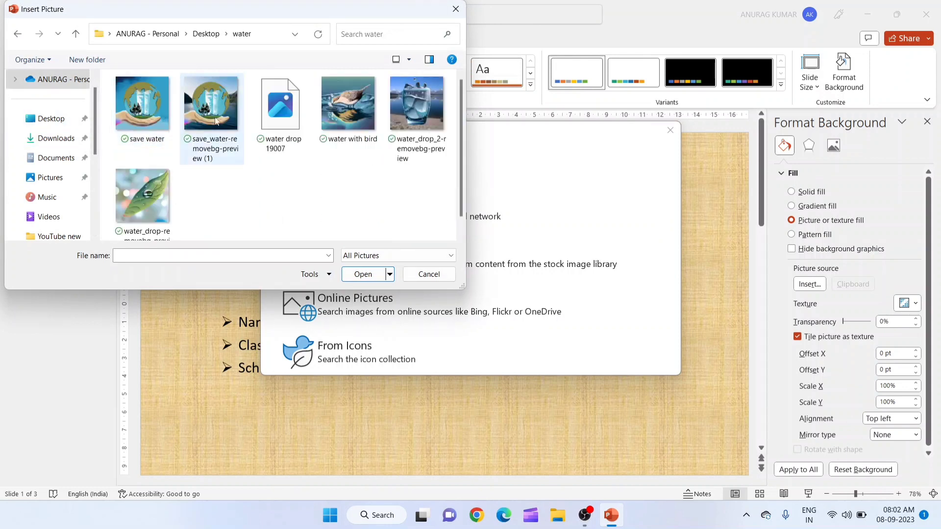
click(283, 121)
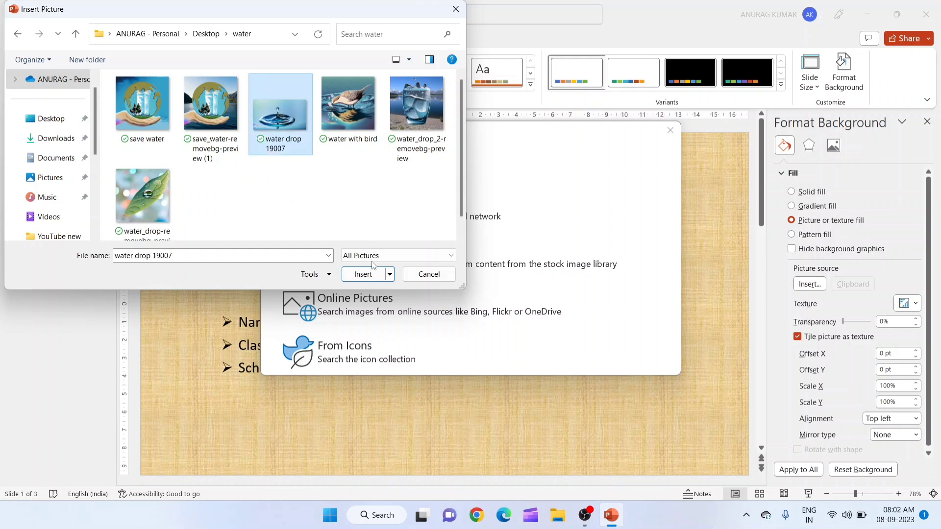
click(369, 276)
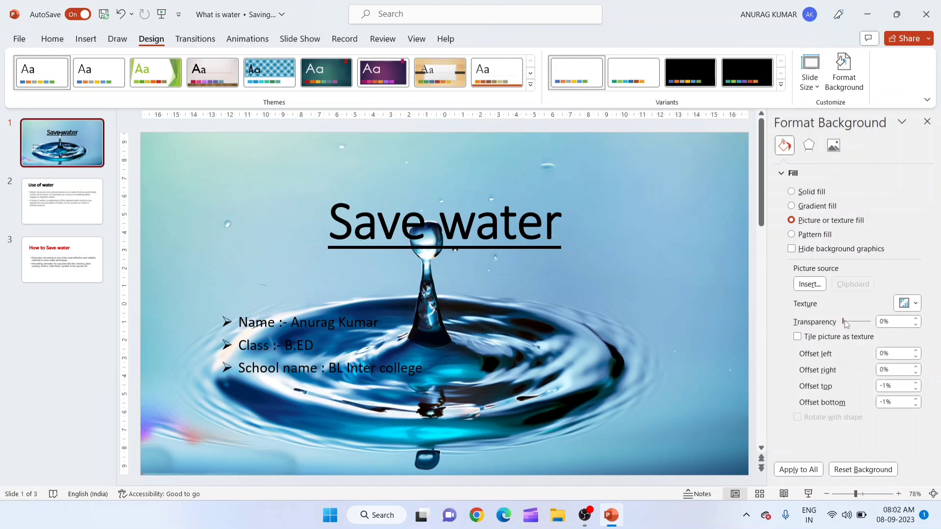
- Raise the title slide's background transparency to 55% and move the Save water title higher
drag(844, 322, 858, 325)
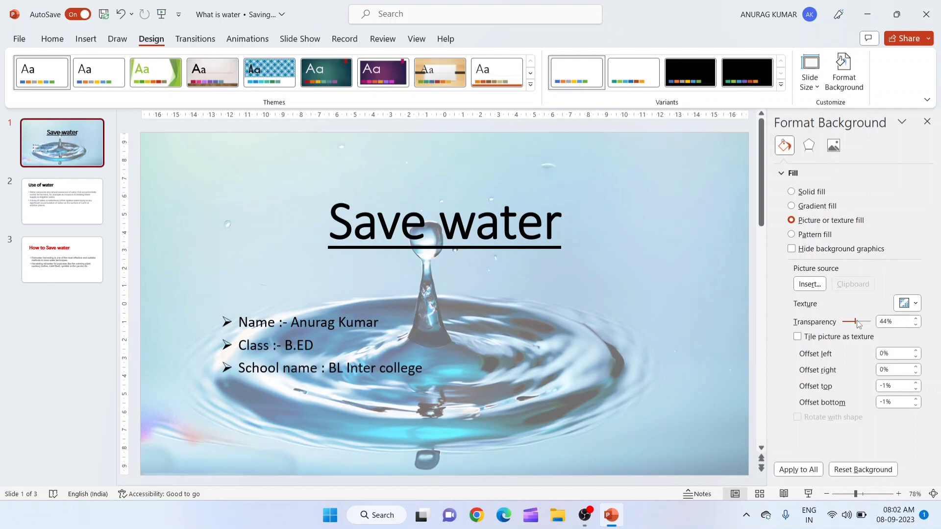
drag(856, 324, 856, 326)
click(431, 246)
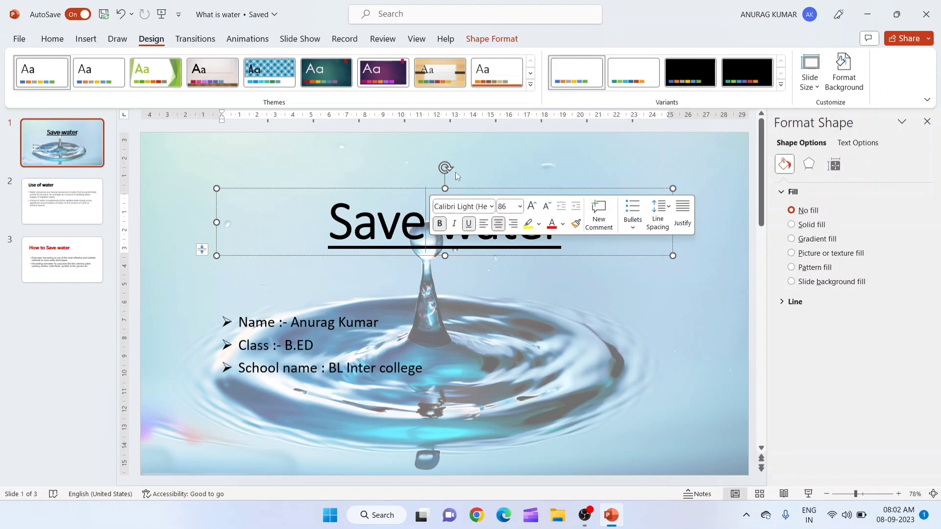
drag(426, 184, 414, 147)
click(551, 303)
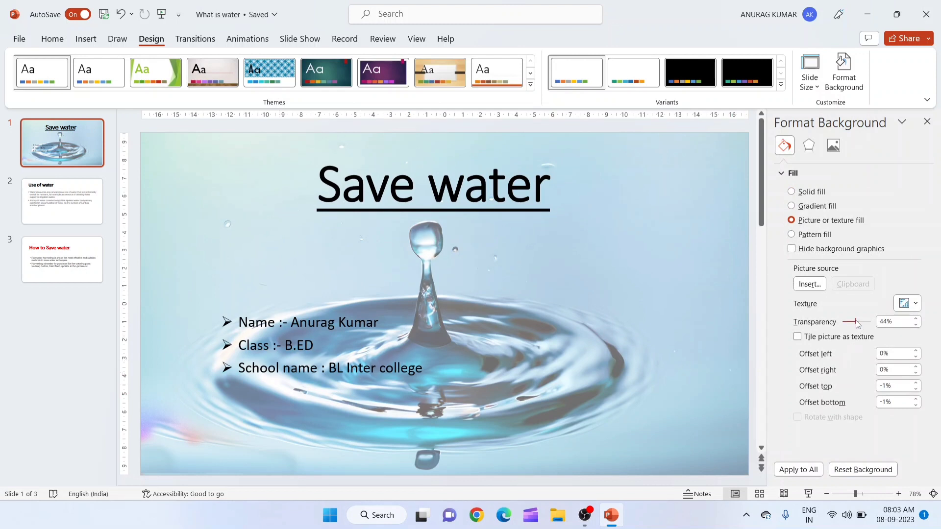
drag(856, 321, 858, 322)
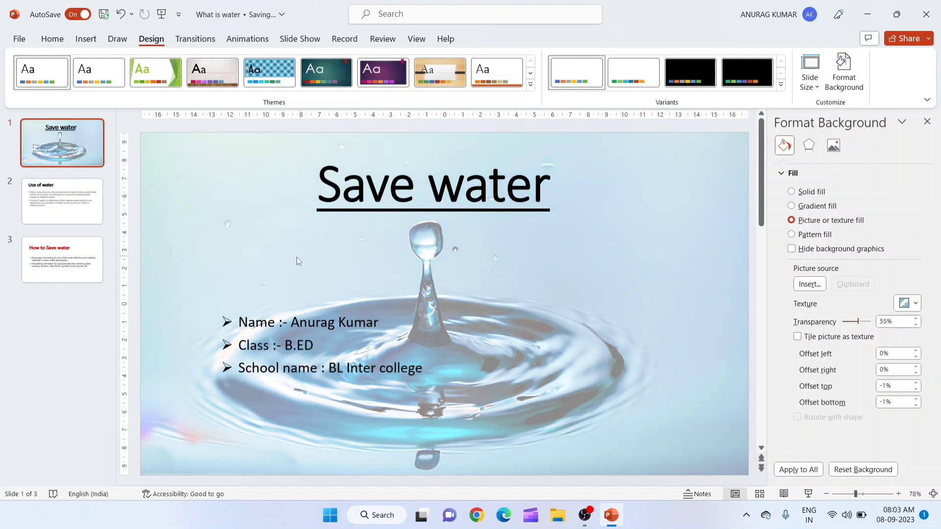
- Give the Use of water slide the water_drop-removebg-preview leaf picture background, then open slide 3
click(77, 201)
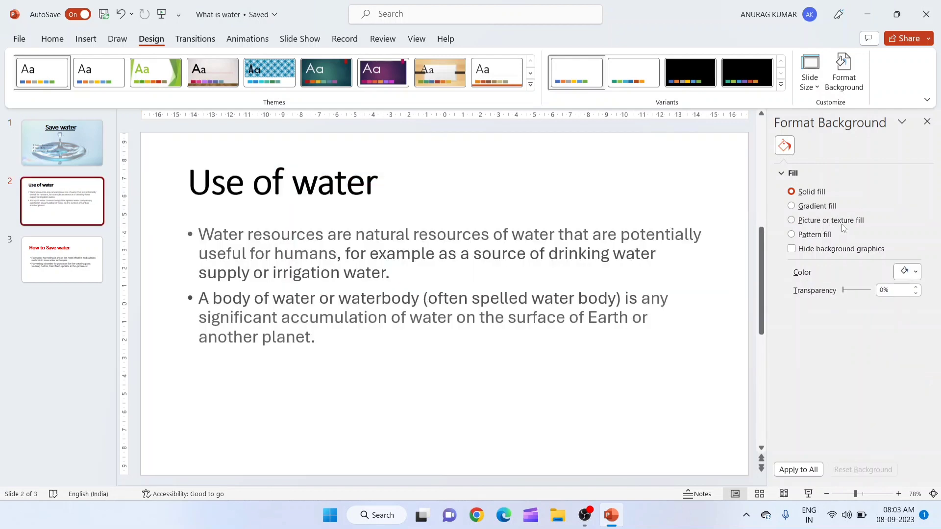
click(809, 222)
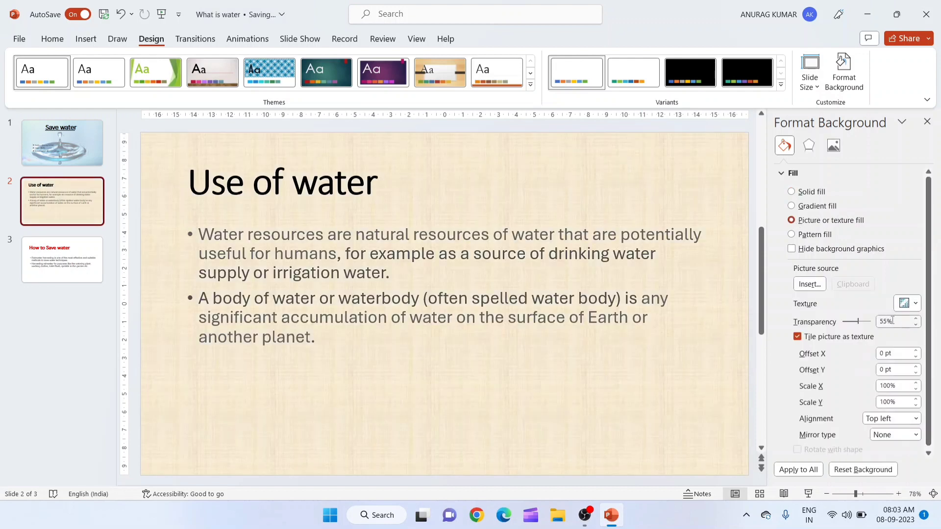
click(809, 285)
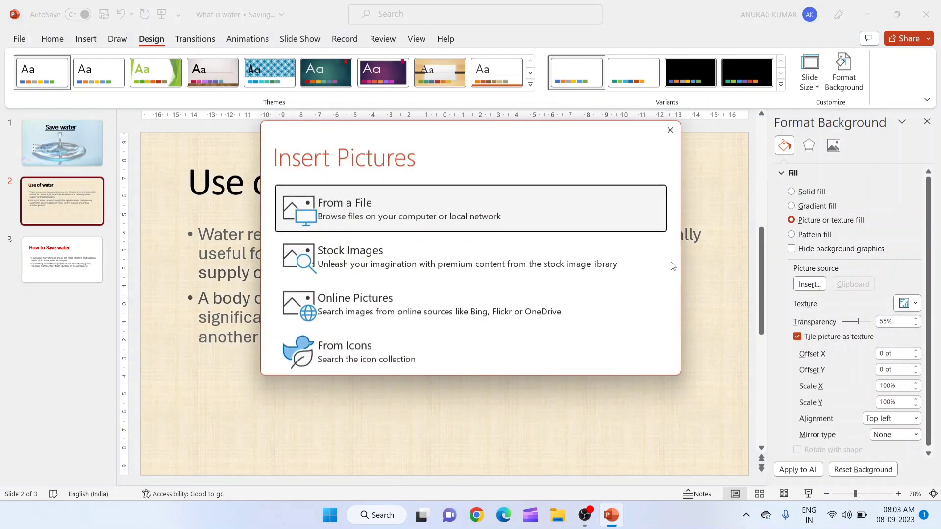
click(503, 203)
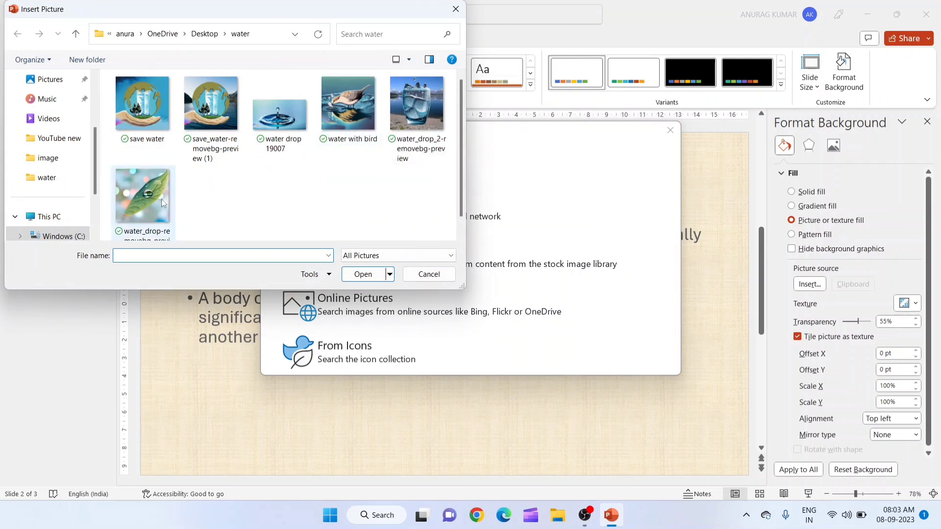
click(128, 197)
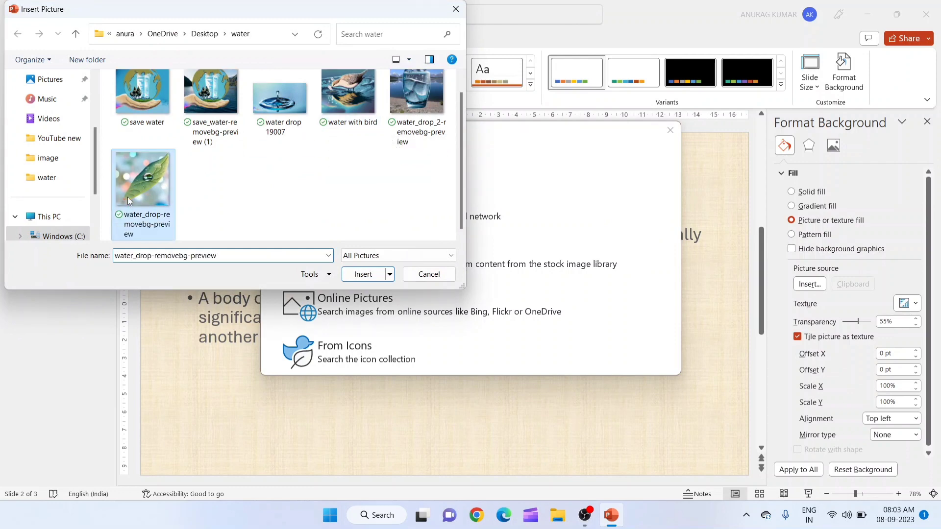
click(365, 275)
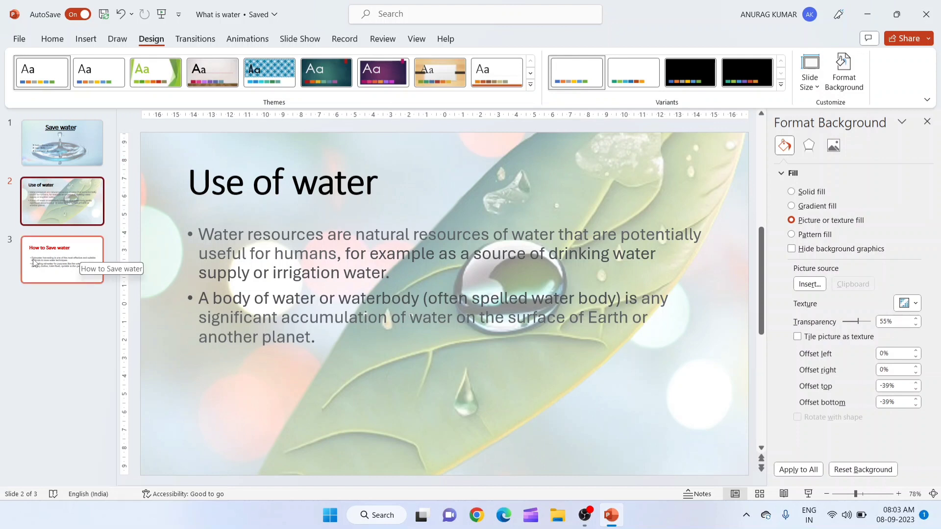
click(81, 257)
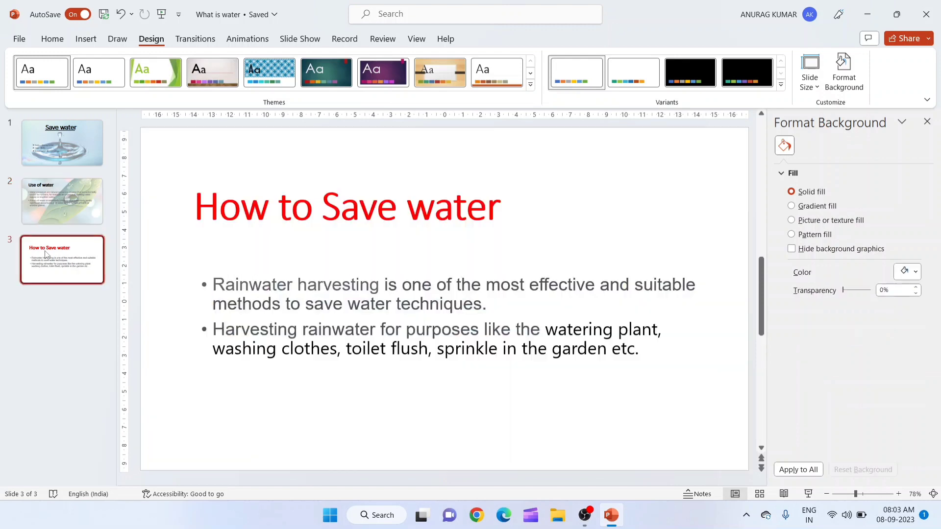
- Select the bulleted body text box on the How to Save water slide
click(323, 330)
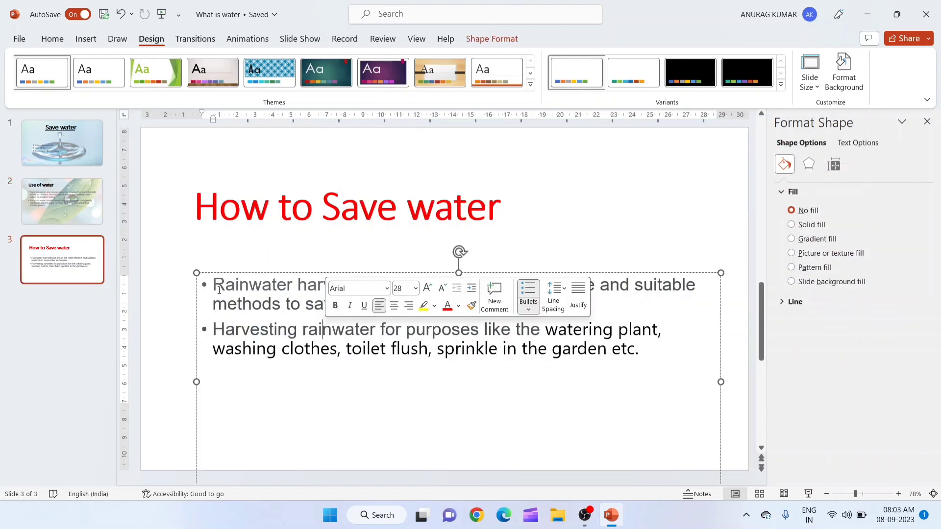
click(643, 364)
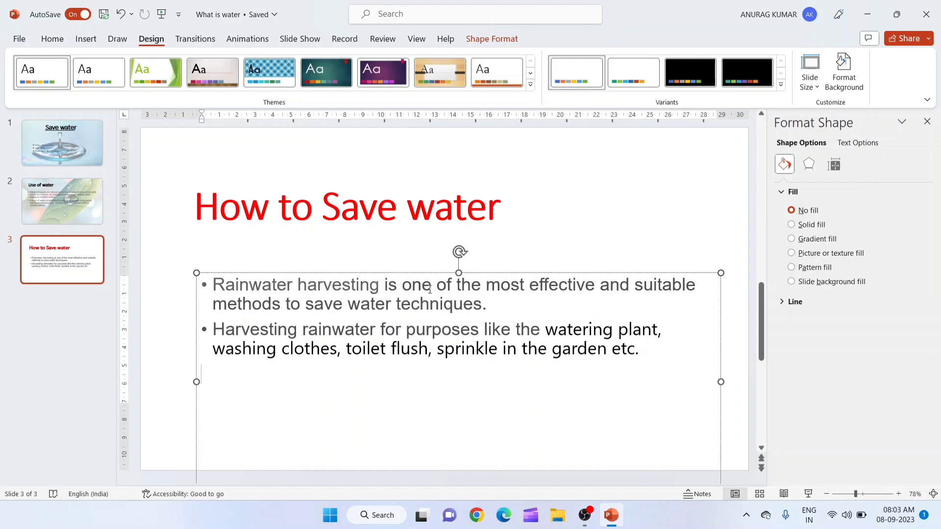
click(431, 289)
click(441, 216)
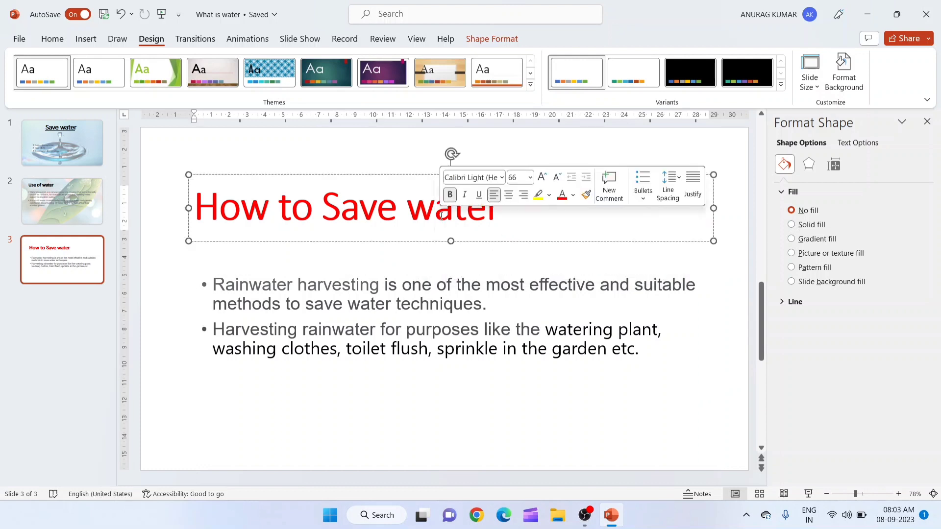
click(419, 308)
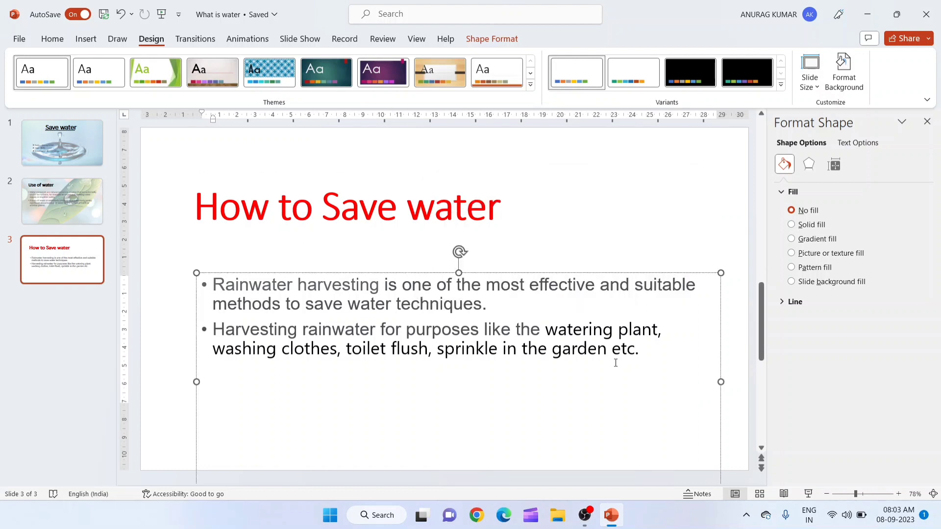
- Fill the bullet text box with the 'save_water-removebg-preview (1)' picture
click(792, 253)
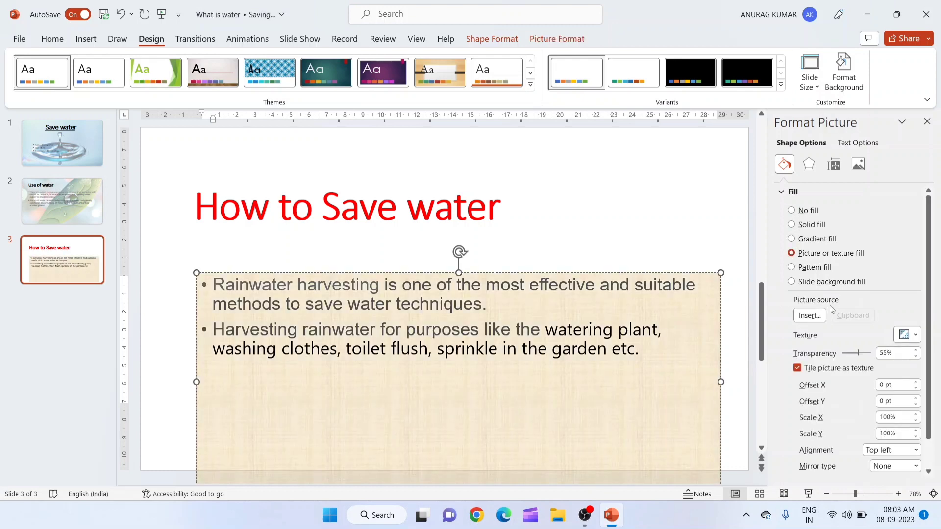
click(823, 315)
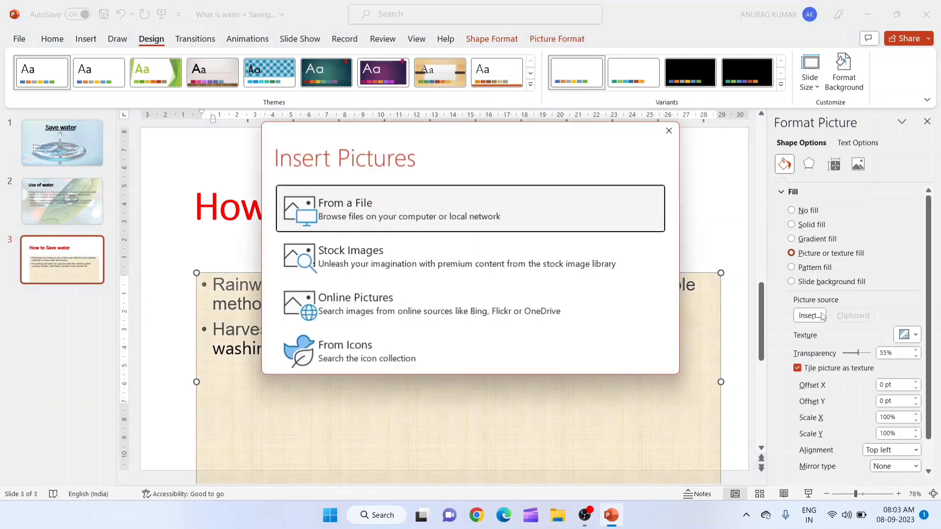
click(490, 223)
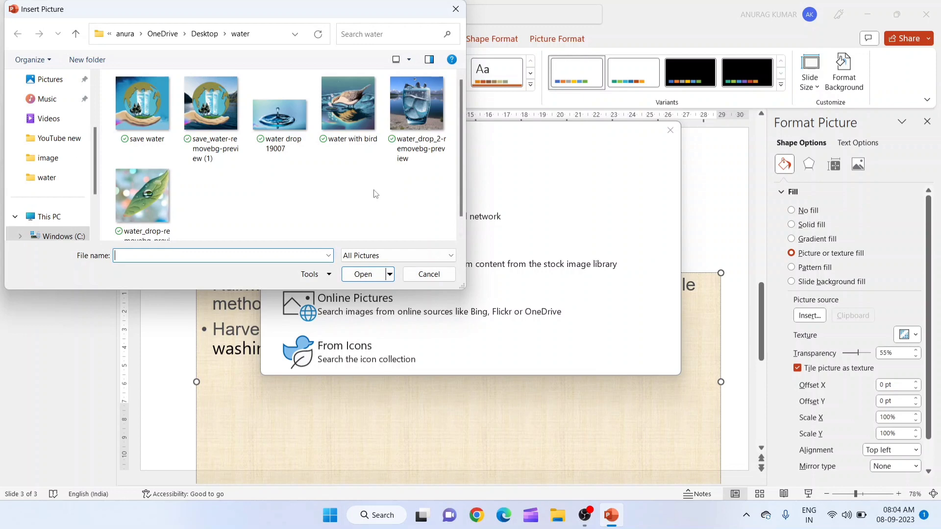
click(236, 122)
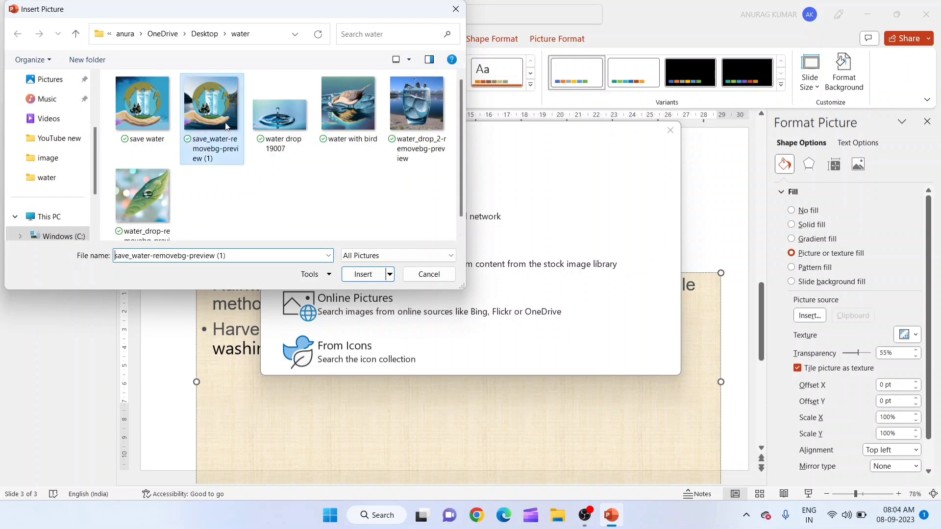
click(365, 275)
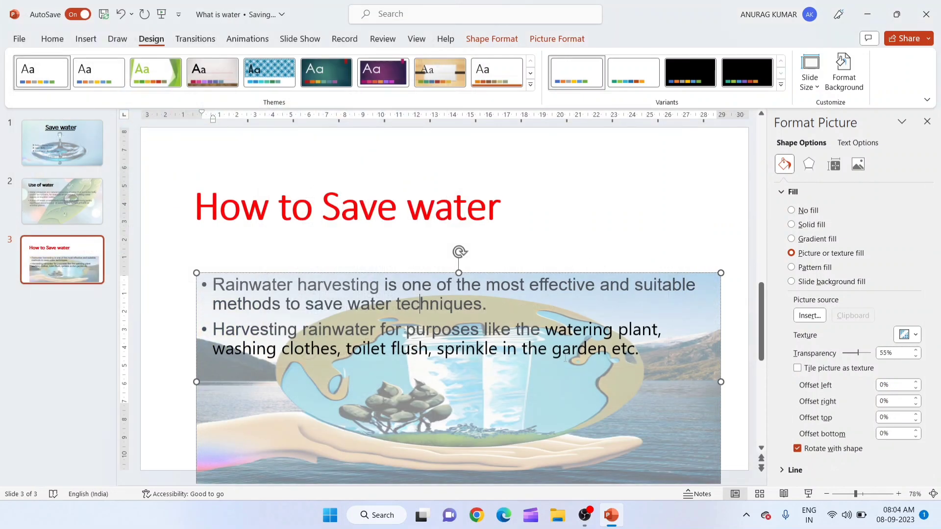
- Shift the picture-filled box up and left, then scroll back to the title slide
right_click(540, 337)
click(514, 264)
click(468, 274)
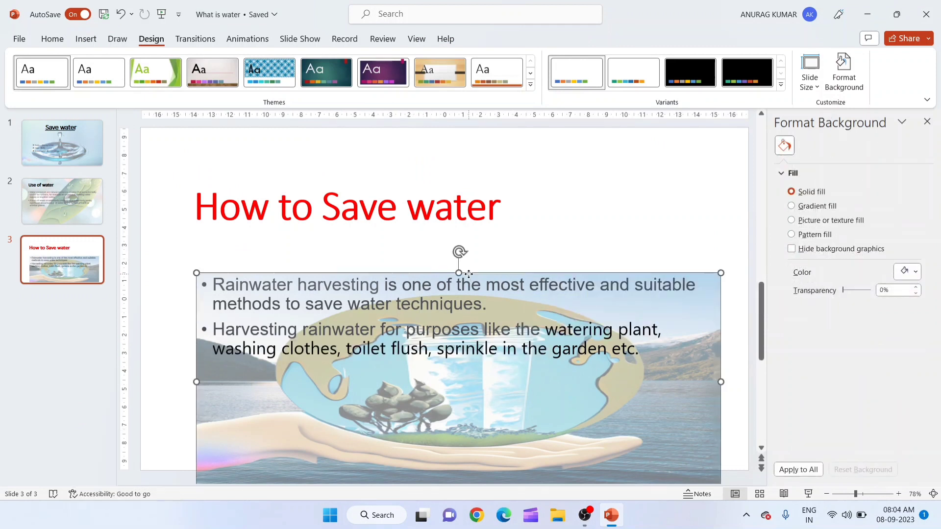
drag(462, 264, 442, 243)
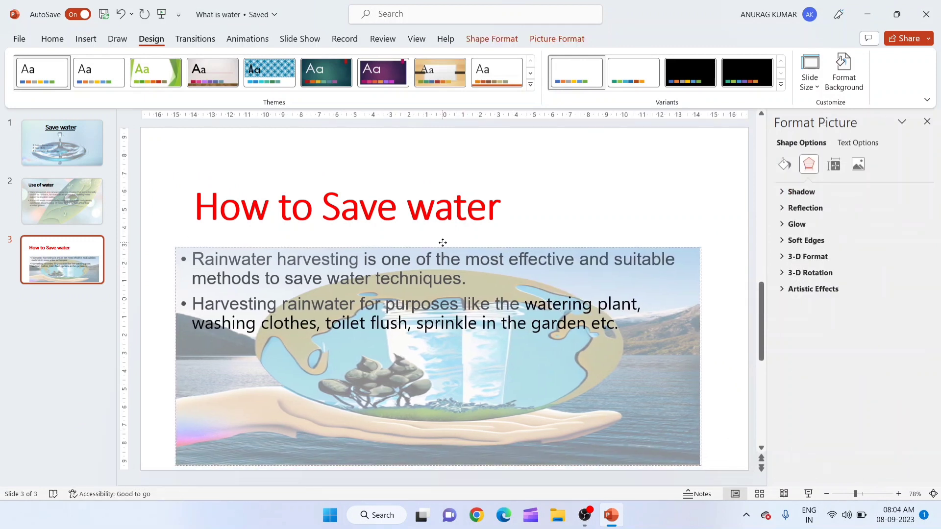
click(515, 219)
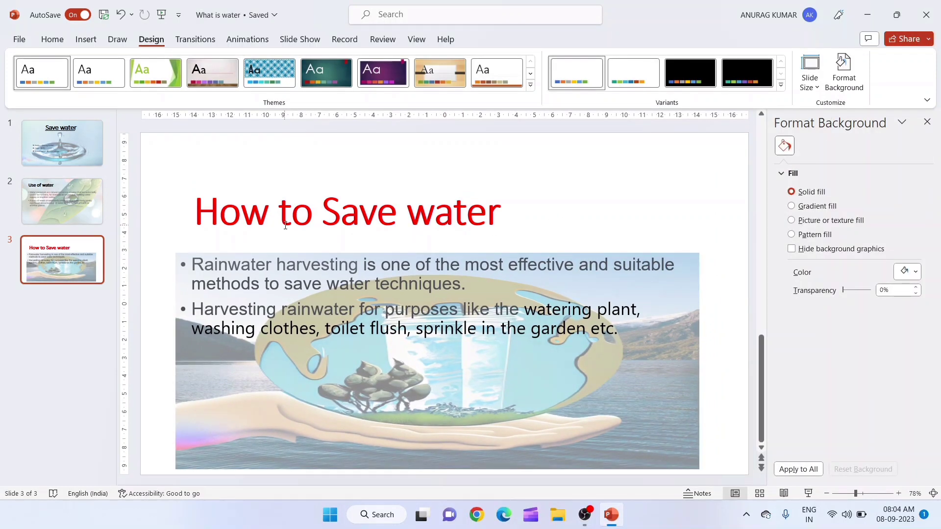
scroll(314, 226, up, 2)
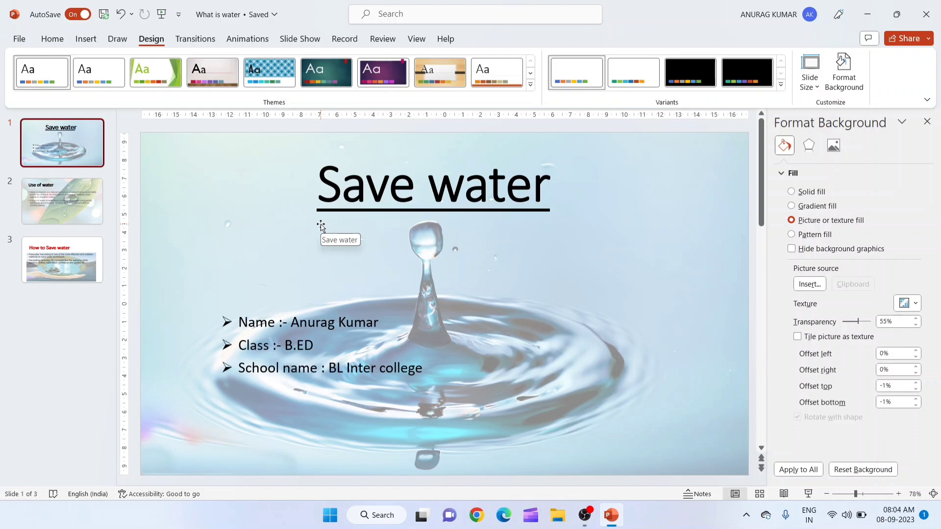
- Close the Format Background pane and start the slide show from slide 1
key(Escape)
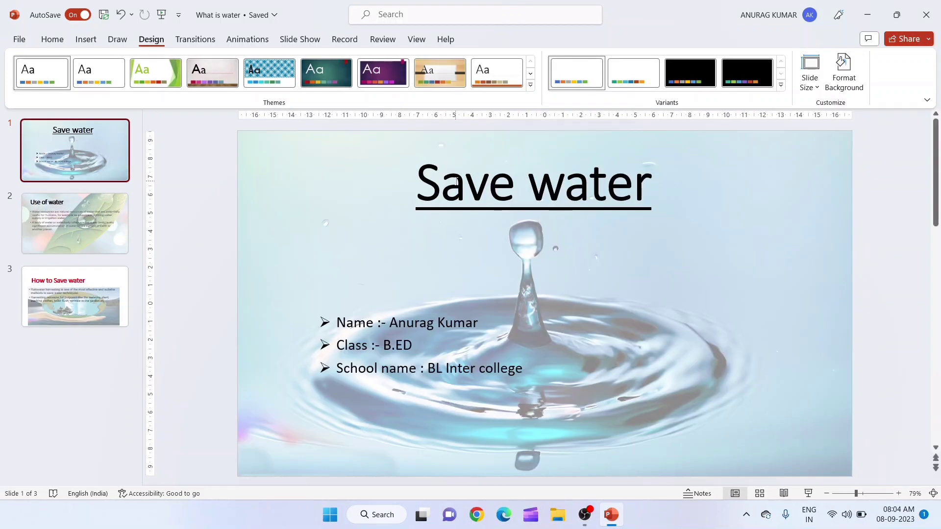
key(F5)
key(F5)
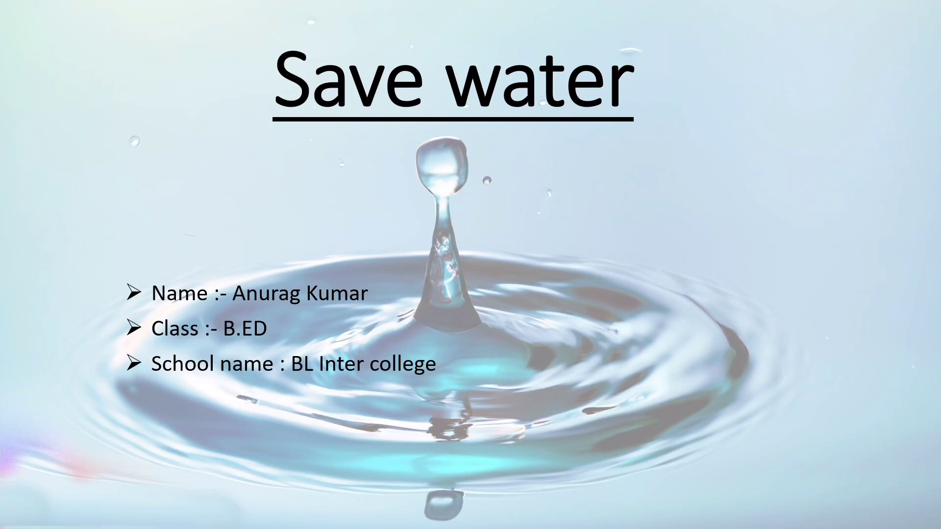
- Advance through the Use of water and How to Save water slides, then end the show
key(Right)
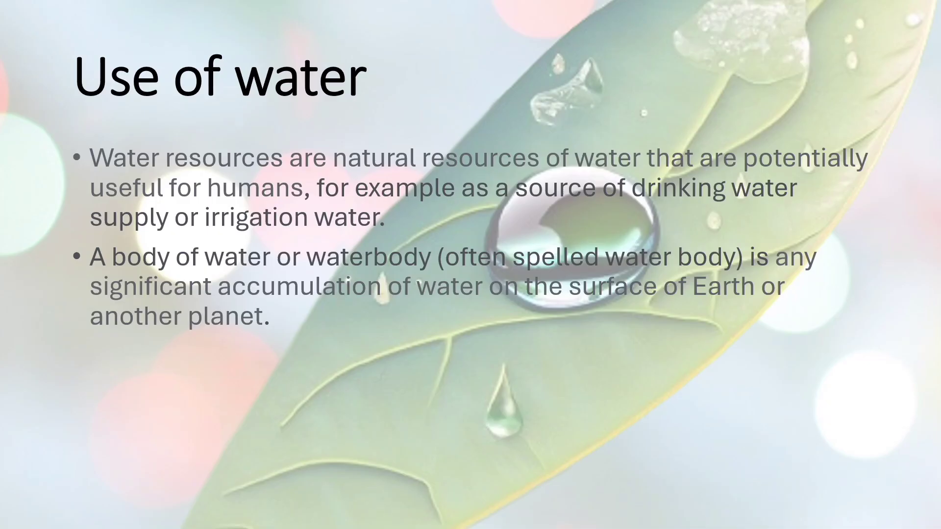
key(Right)
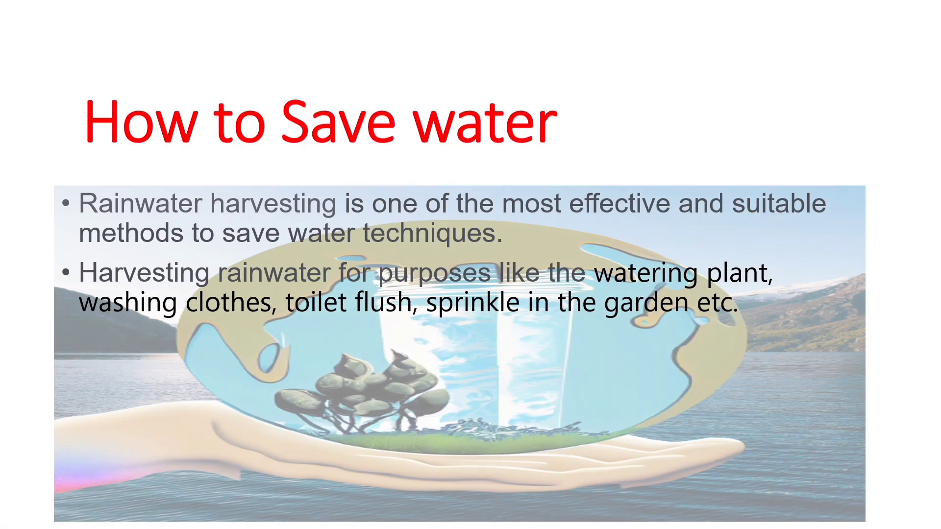
key(Escape)
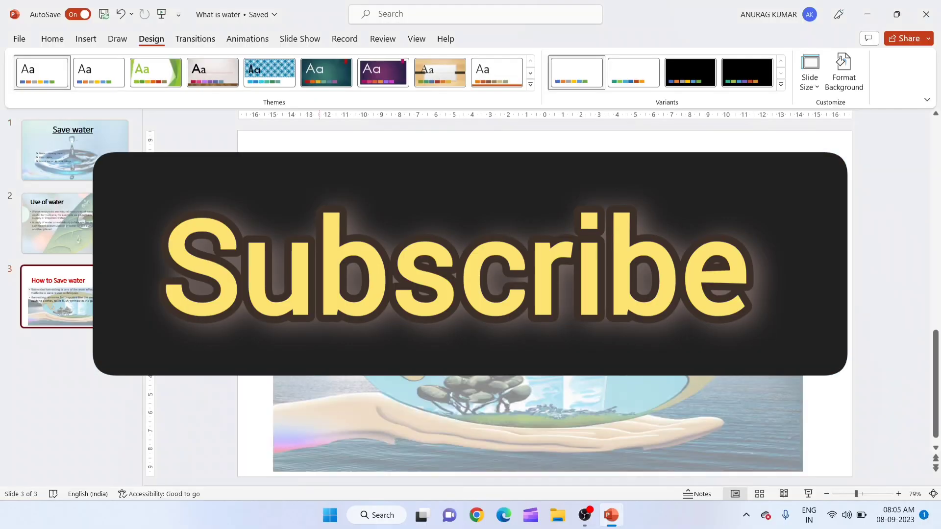